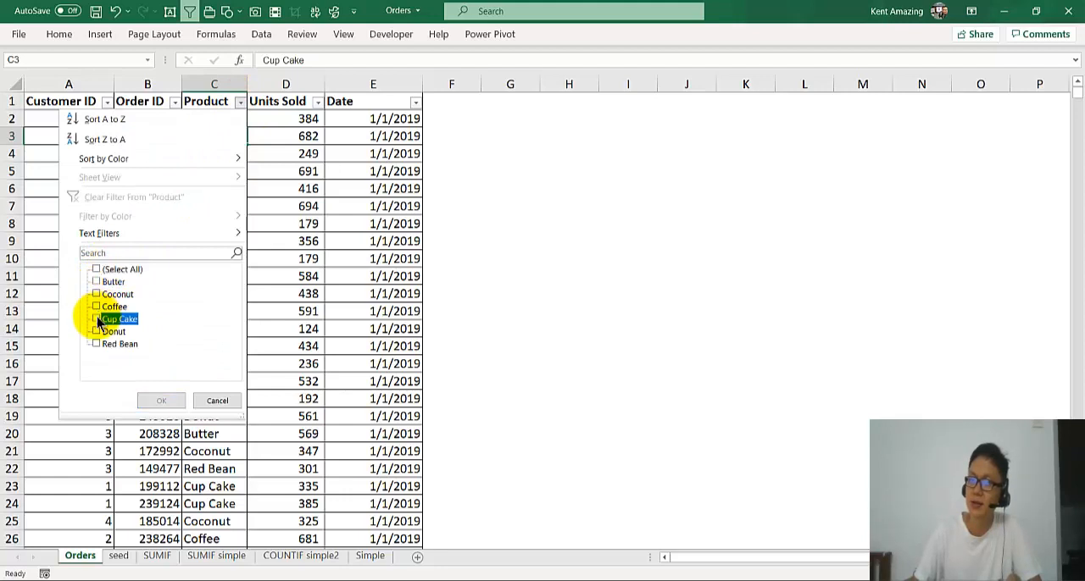
Filter the Product column to only Cup Cake and look through the matching orders.
{"action": "left_click", "coordinate": [163, 400]}
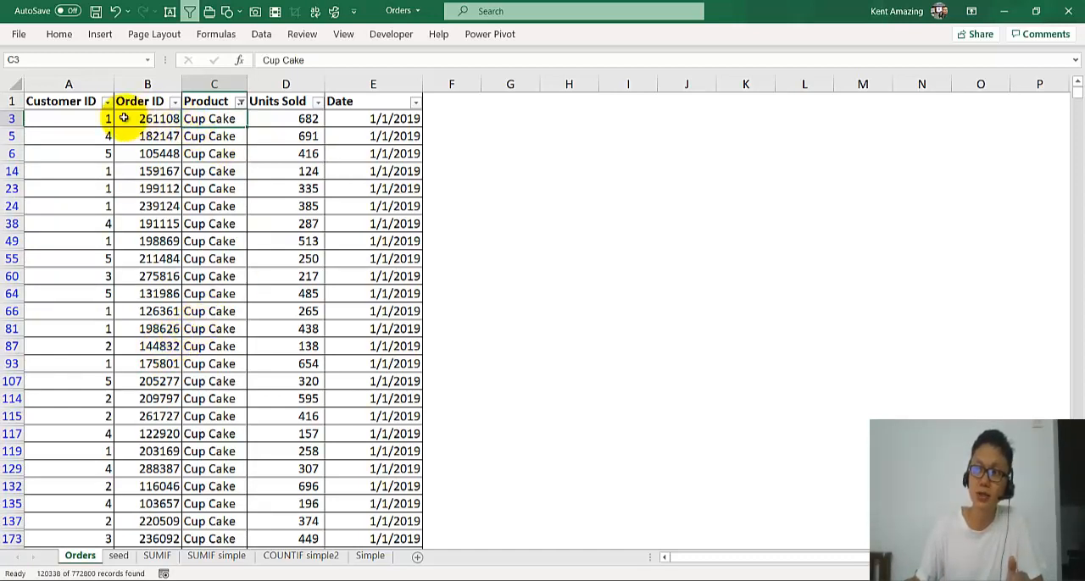
{"action": "scroll", "coordinate": [146, 311], "scroll_direction": "down", "scroll_amount": 3}
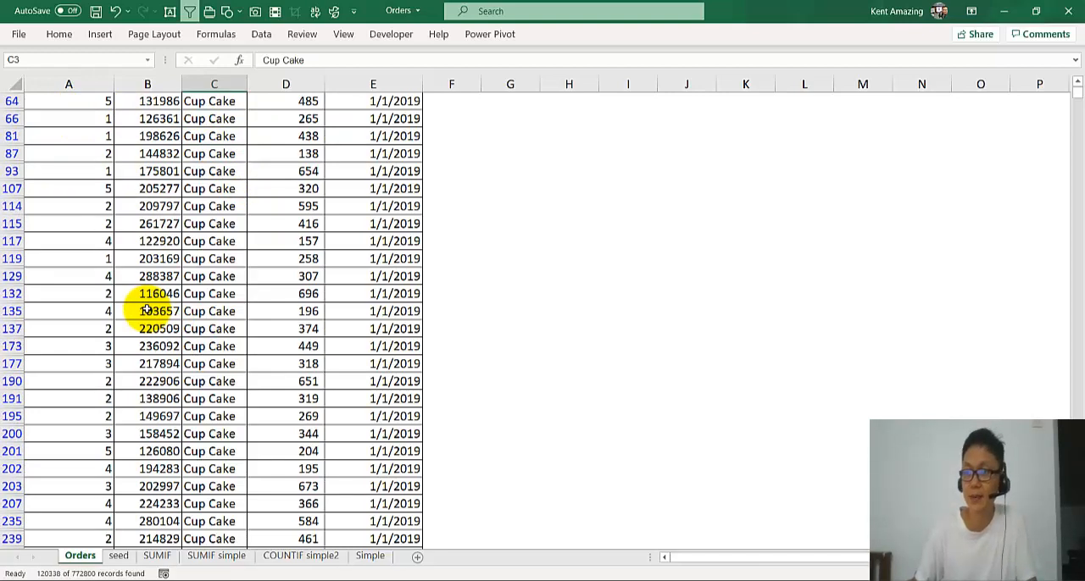
{"action": "scroll", "coordinate": [146, 311], "scroll_direction": "up", "scroll_amount": 4}
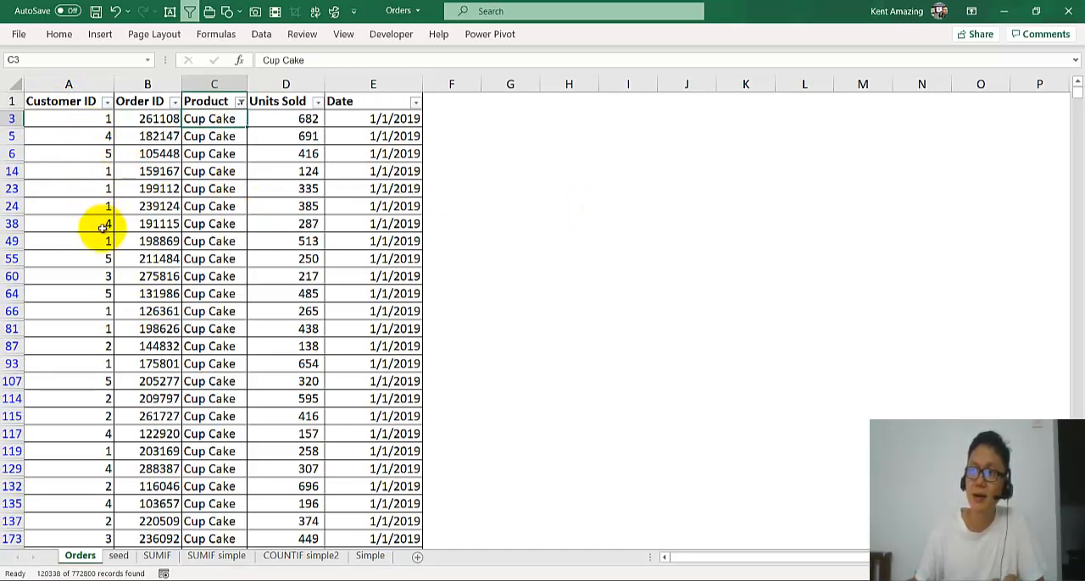
Clear the filter from the Product column.
{"action": "left_click", "coordinate": [220, 172]}
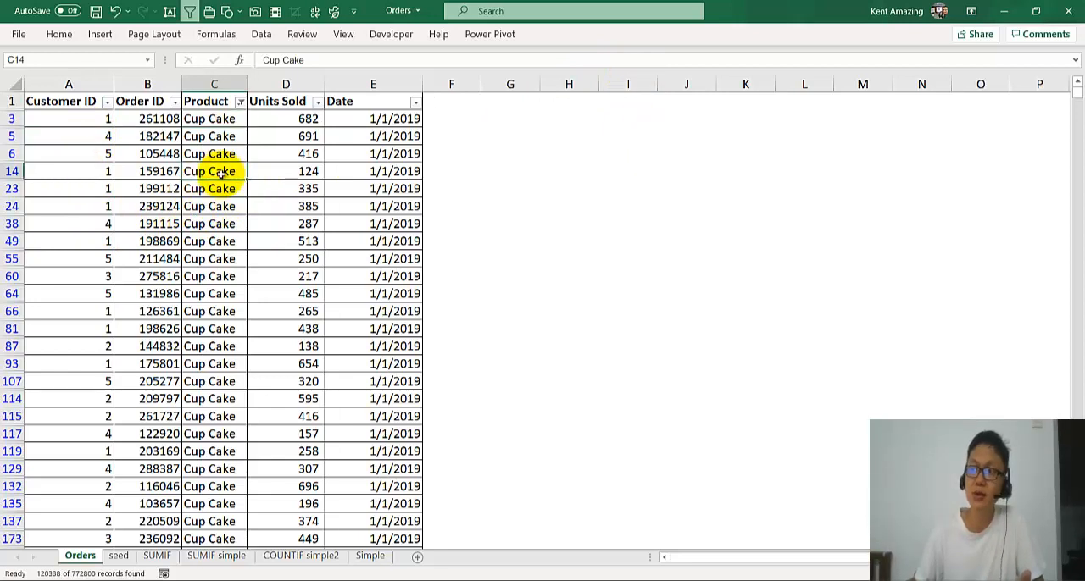
{"action": "left_click", "coordinate": [241, 102]}
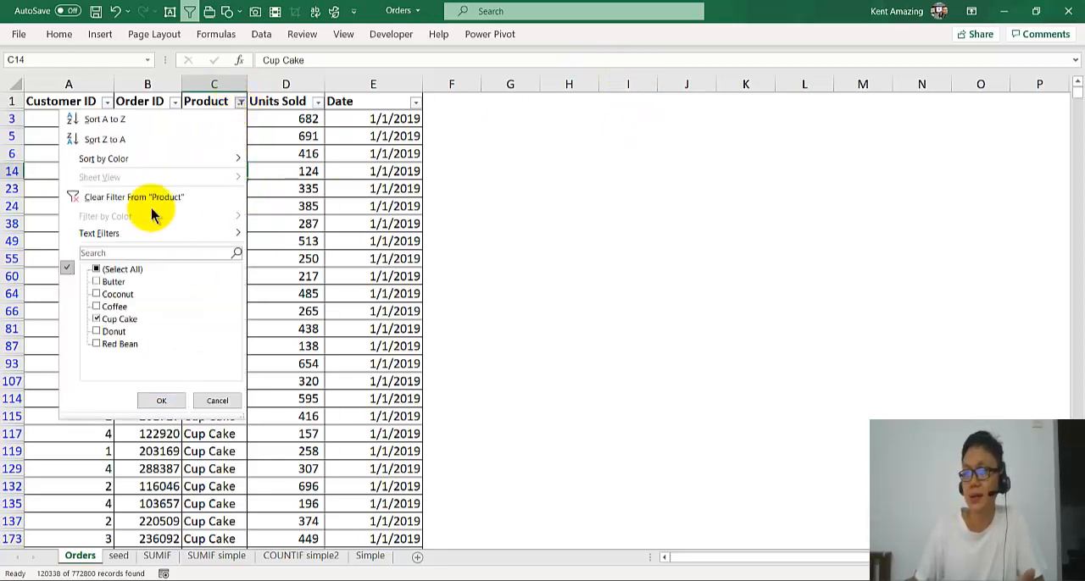
{"action": "left_click", "coordinate": [97, 197]}
{"action": "left_click", "coordinate": [214, 224]}
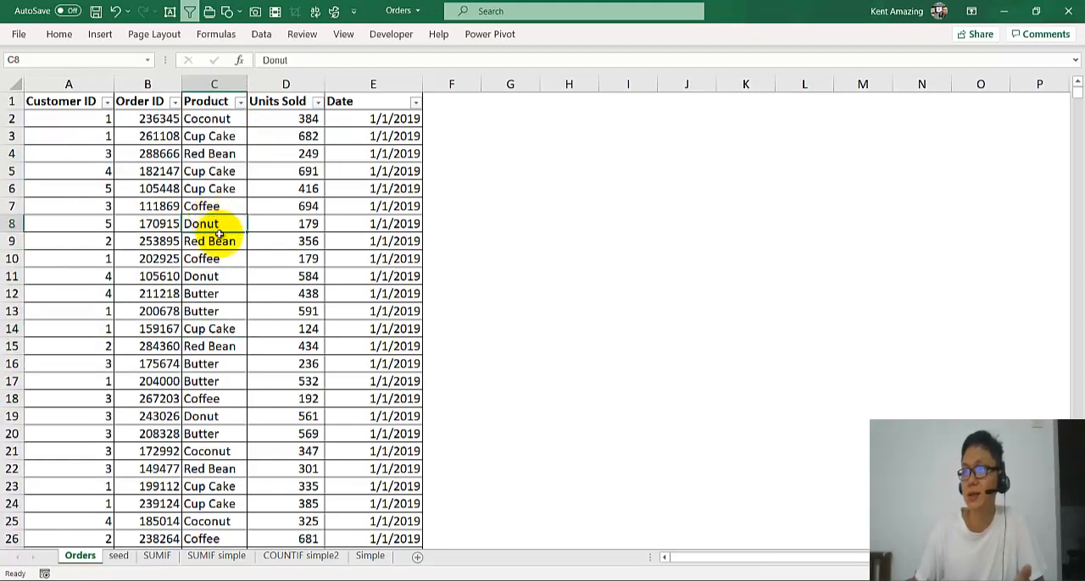
{"action": "left_click", "coordinate": [262, 35]}
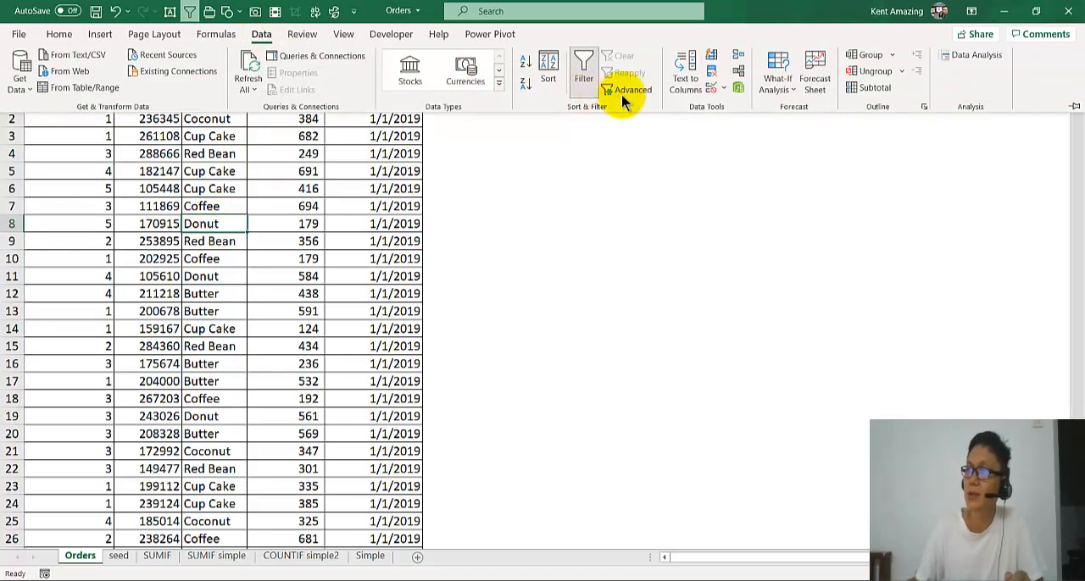
{"action": "left_click", "coordinate": [632, 95]}
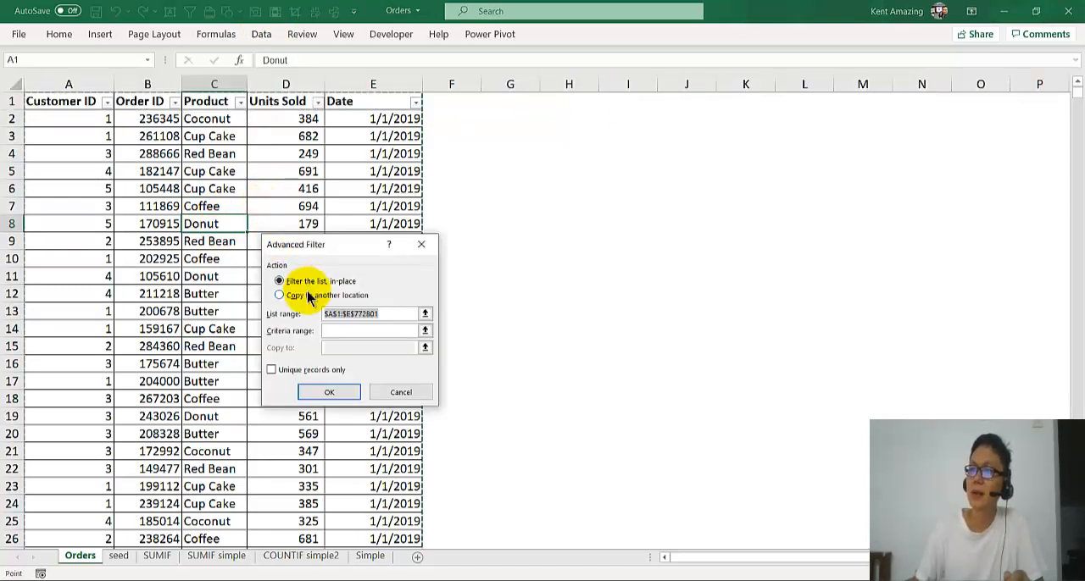
{"action": "left_click", "coordinate": [305, 296]}
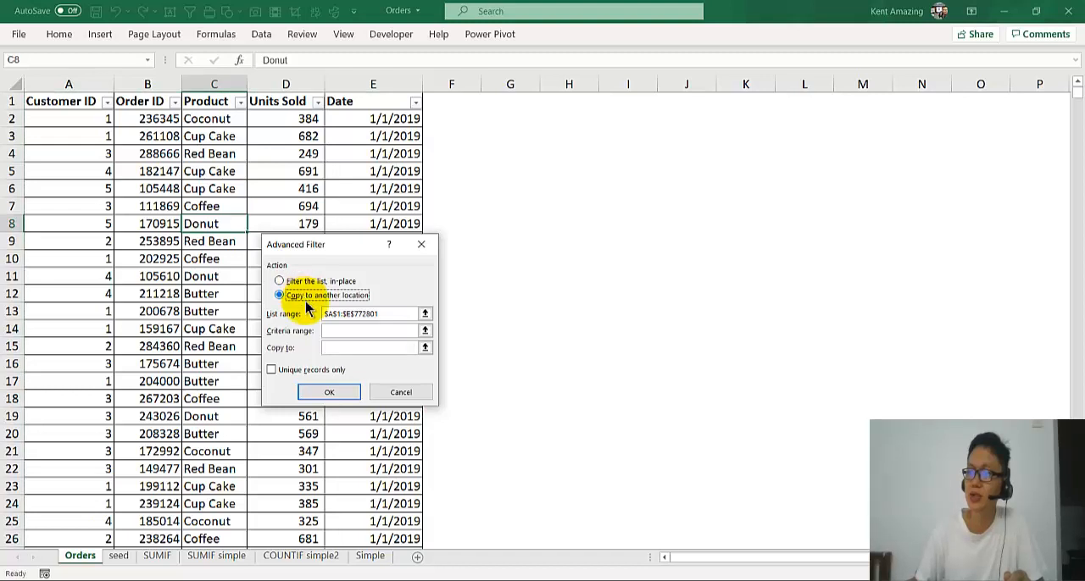
{"action": "left_click", "coordinate": [339, 329]}
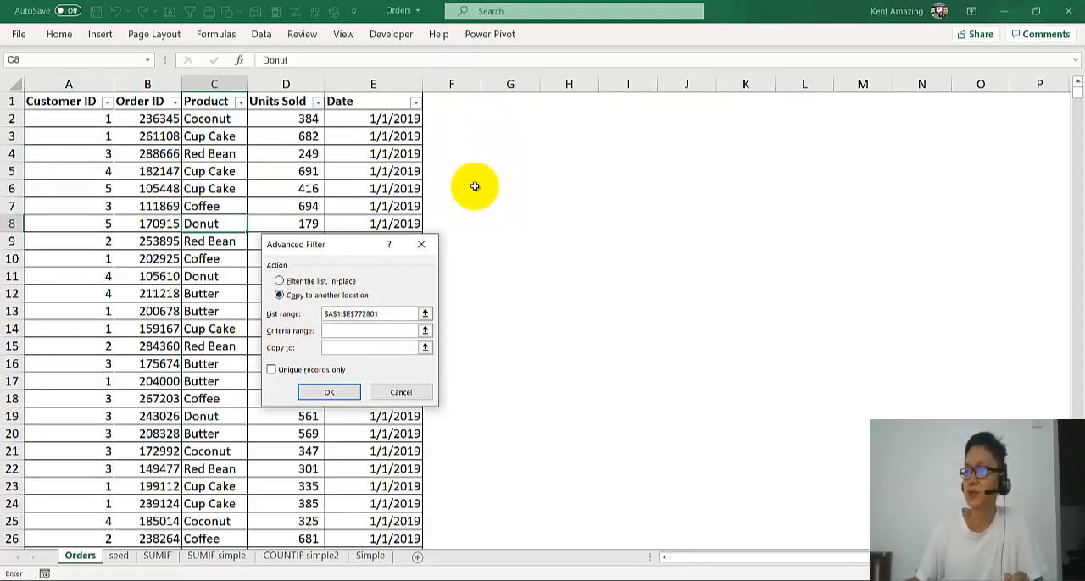
{"action": "left_click", "coordinate": [402, 392]}
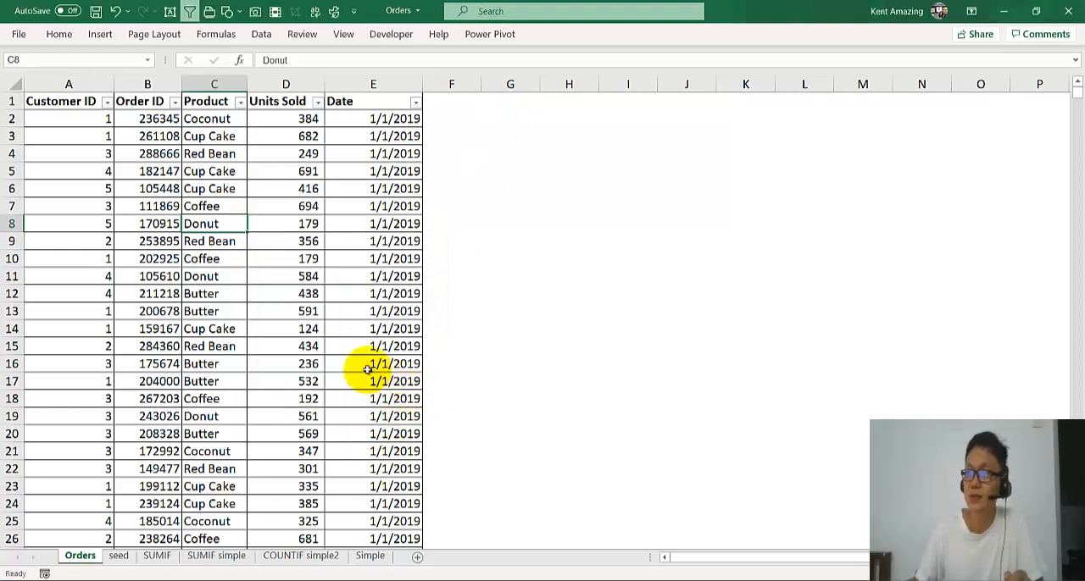
Build a criteria range by copying the Product header into H1 and a Cup Cake entry into H2.
{"action": "left_click", "coordinate": [216, 101]}
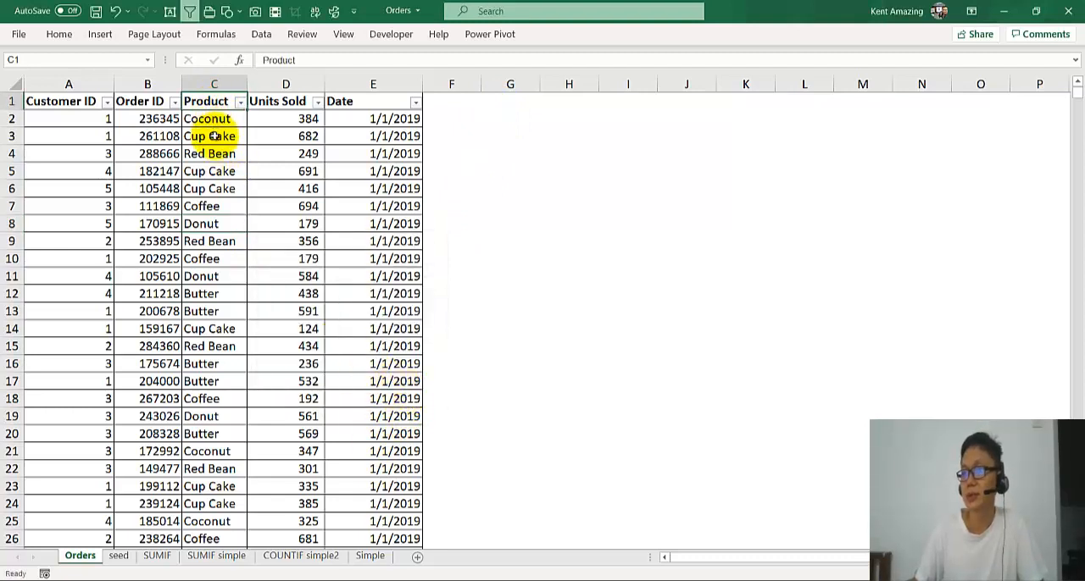
{"action": "key", "text": "ctrl+c"}
{"action": "left_click", "coordinate": [586, 102]}
{"action": "key", "text": "ctrl+v"}
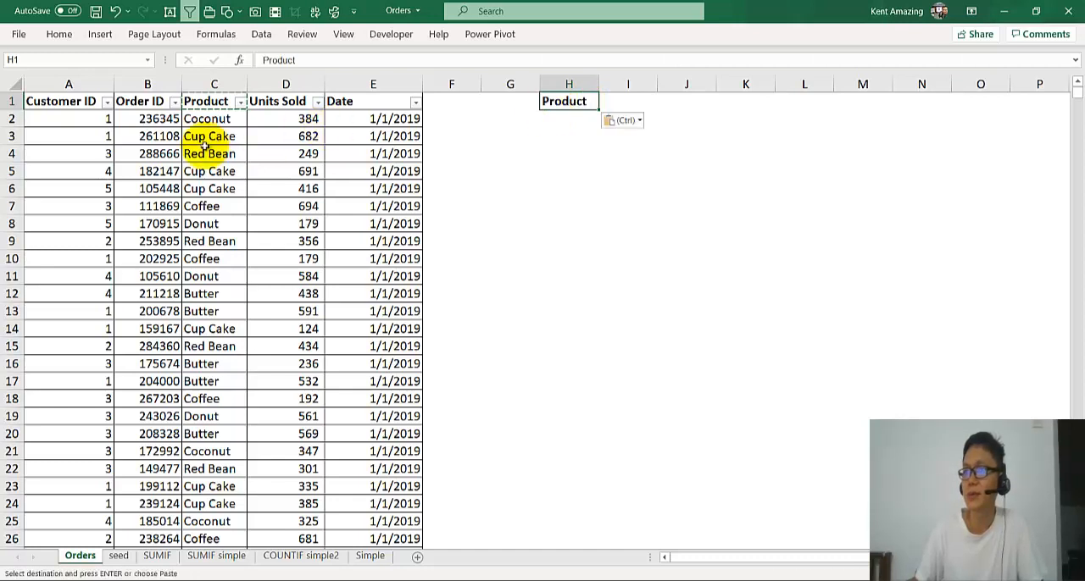
{"action": "left_click", "coordinate": [204, 178]}
{"action": "key", "text": "ctrl+c"}
{"action": "left_click", "coordinate": [582, 119]}
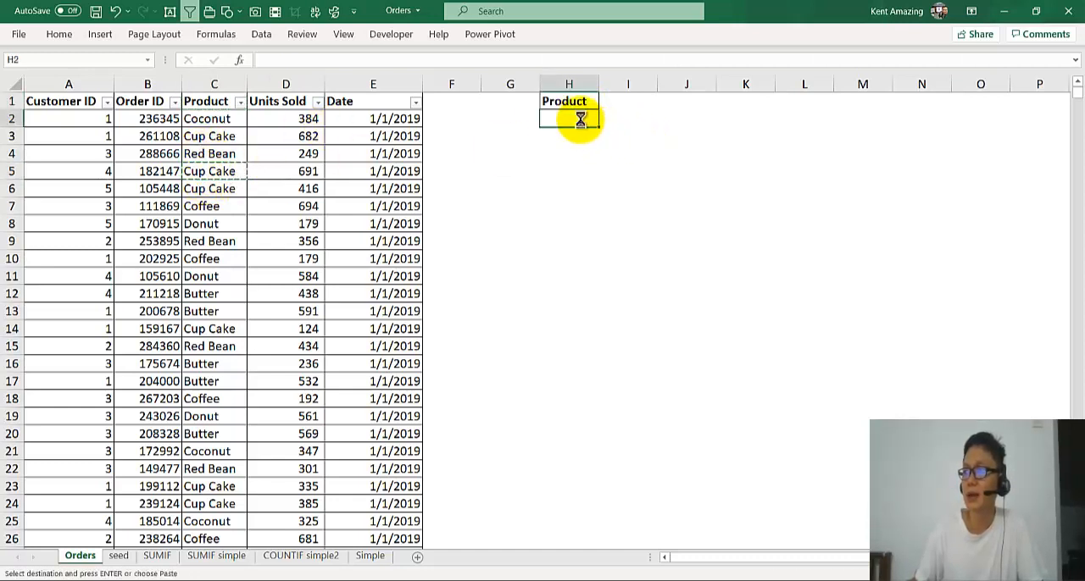
{"action": "key", "text": "ctrl+v"}
Run an Advanced Filter on the orders list with criteria range H1:H2, copying the matching rows to J1.
{"action": "left_click", "coordinate": [212, 206]}
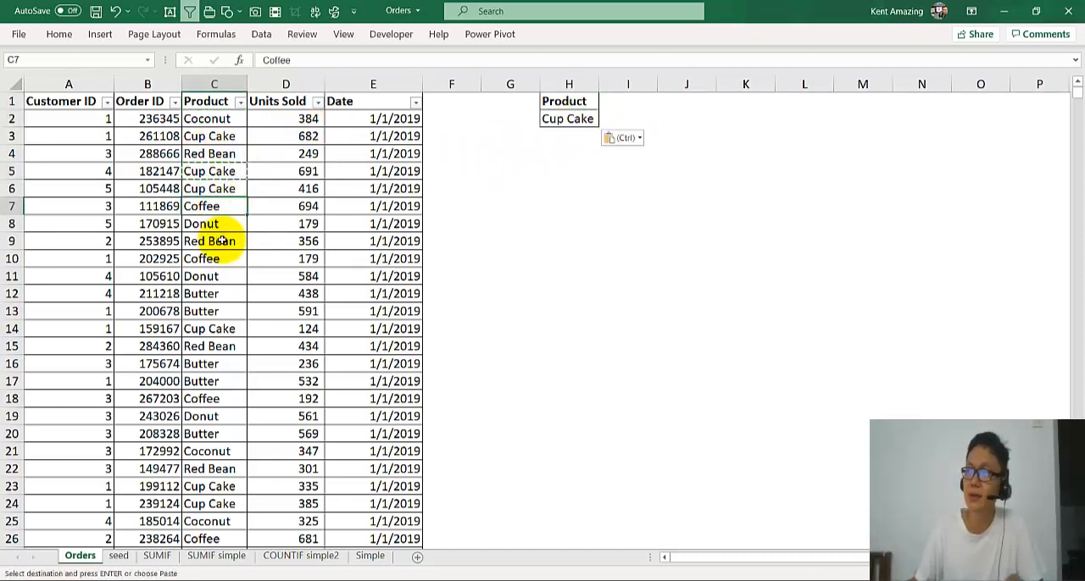
{"action": "left_click", "coordinate": [261, 34]}
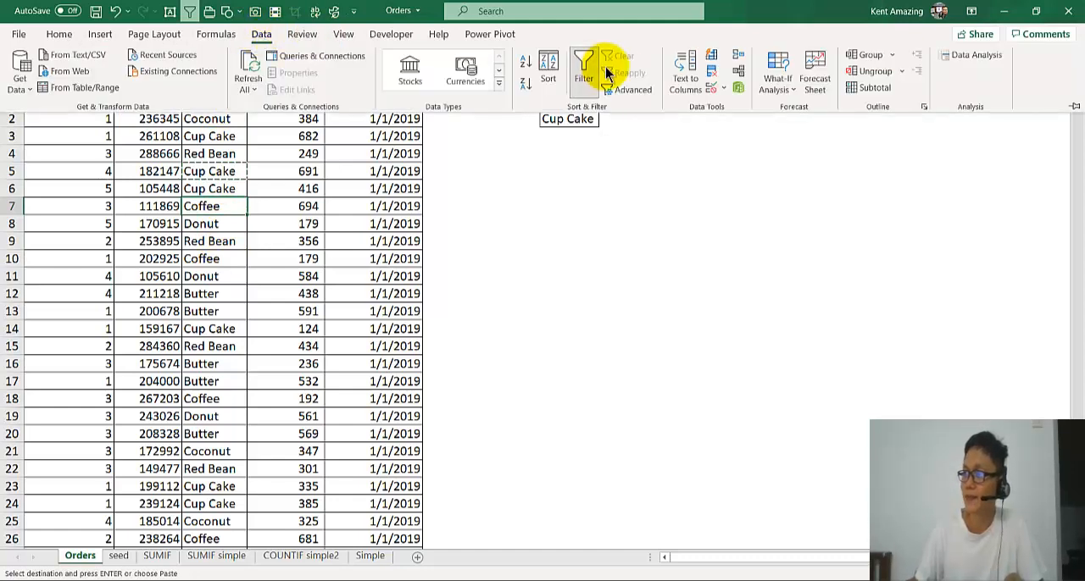
{"action": "left_click", "coordinate": [634, 91]}
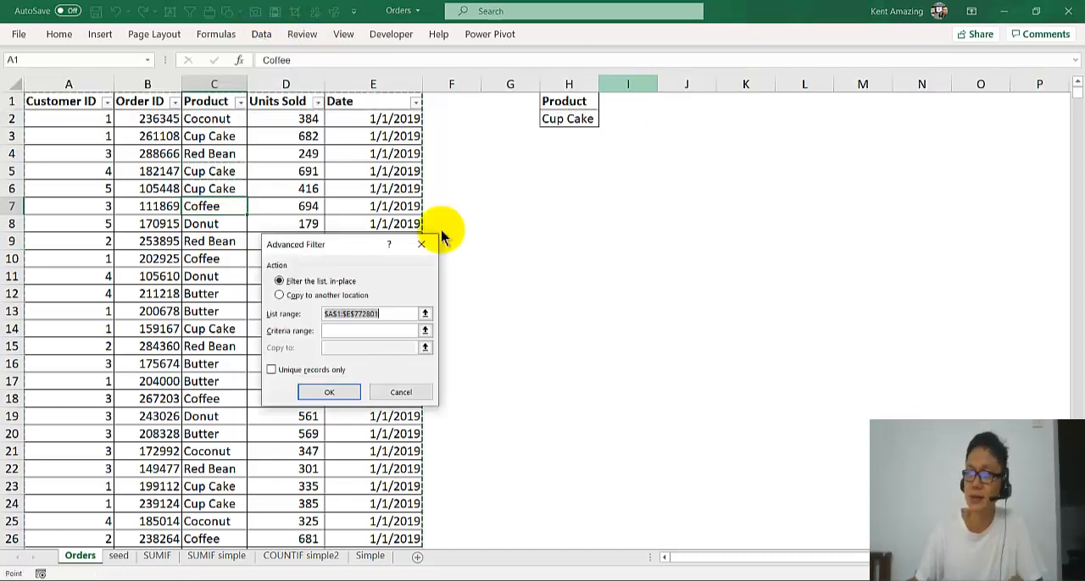
{"action": "left_click", "coordinate": [340, 331]}
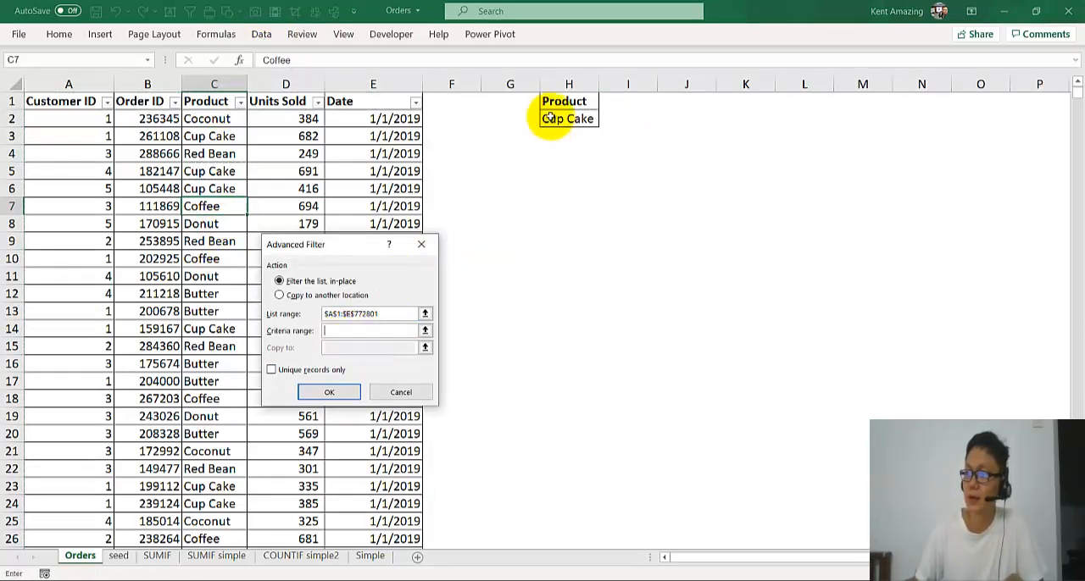
{"action": "left_click_drag", "start_coordinate": [561, 100], "coordinate": [560, 122]}
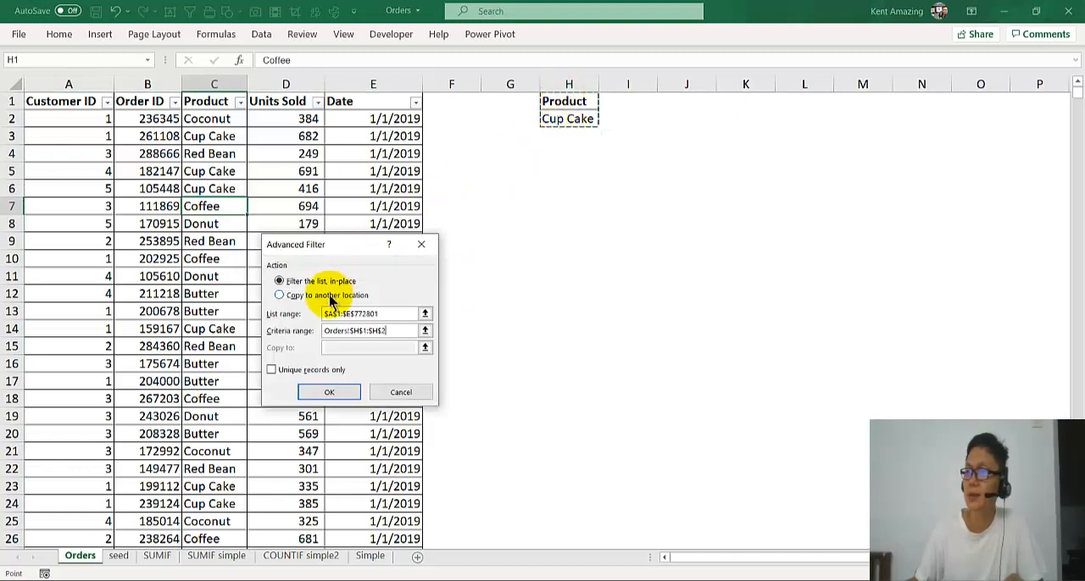
{"action": "left_click", "coordinate": [282, 295]}
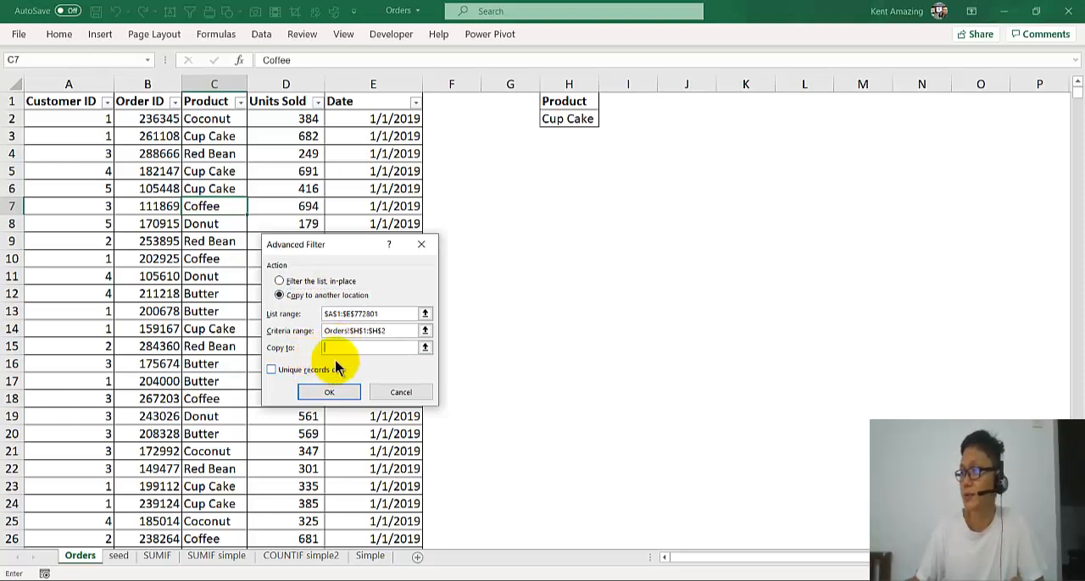
{"action": "left_click", "coordinate": [687, 100]}
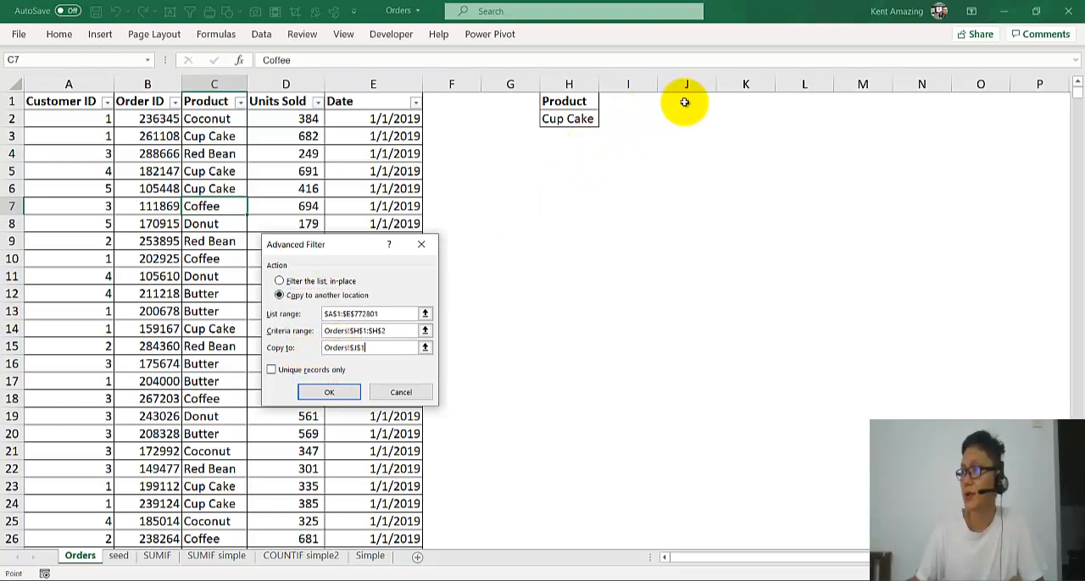
{"action": "left_click", "coordinate": [328, 394]}
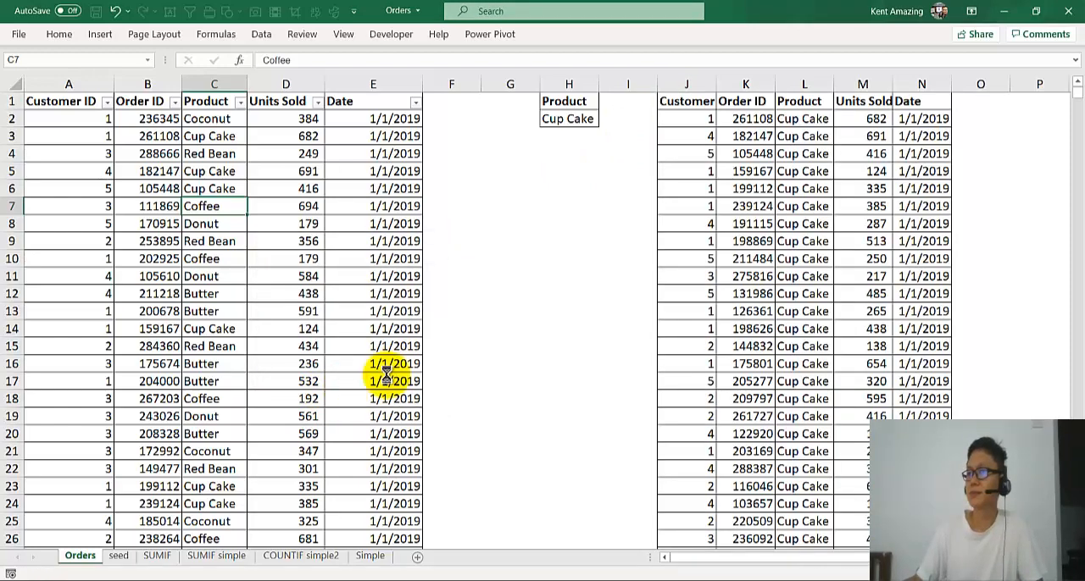
Examine the extracted Cup Cake rows next to the original orders list.
{"action": "scroll", "coordinate": [415, 360], "scroll_direction": "down", "scroll_amount": 6}
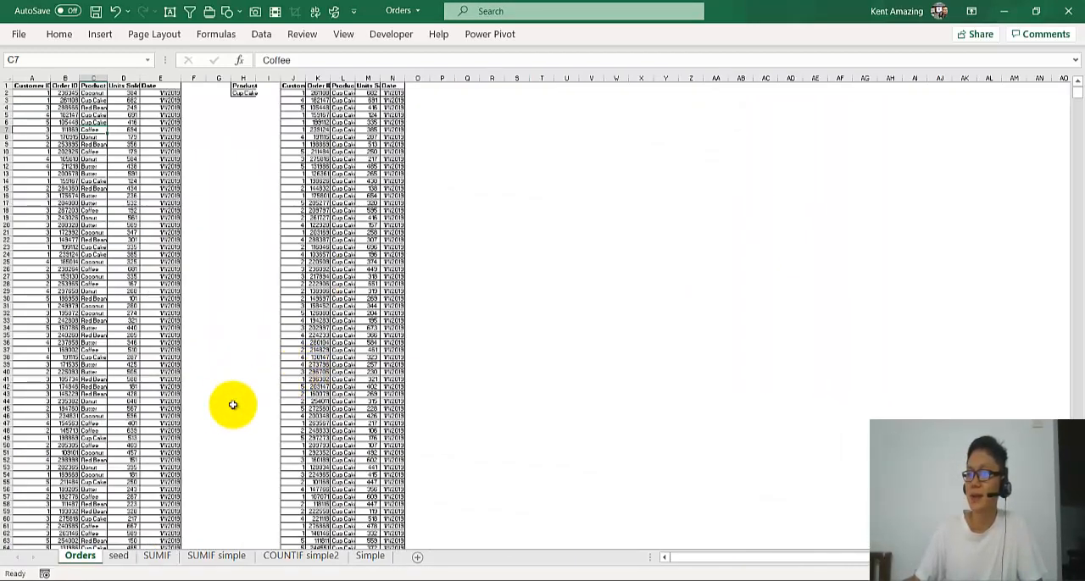
{"action": "scroll", "coordinate": [210, 417], "scroll_direction": "down", "scroll_amount": 3}
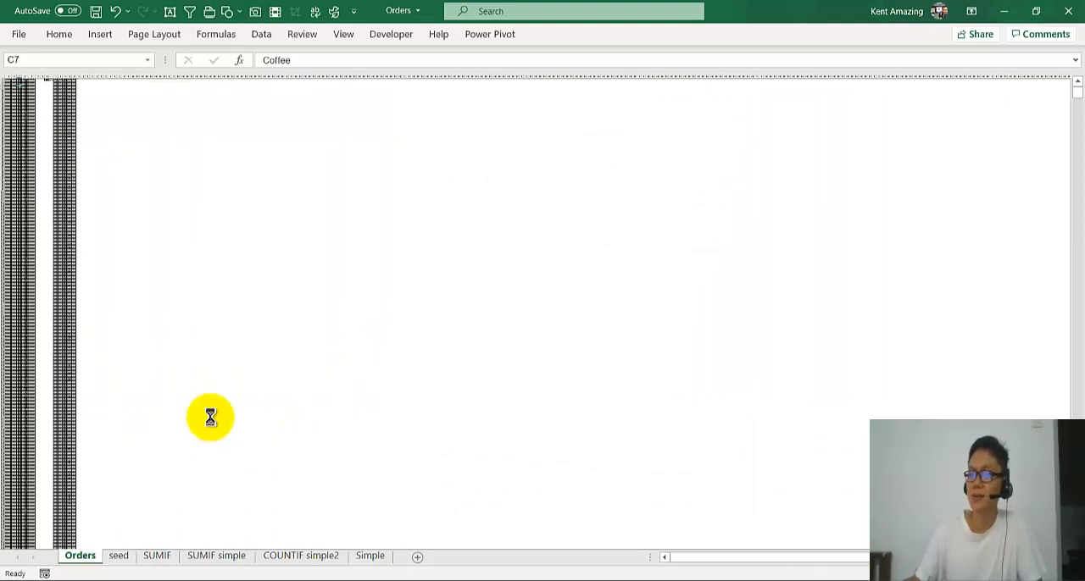
{"action": "scroll", "coordinate": [210, 417], "scroll_direction": "up", "scroll_amount": 8}
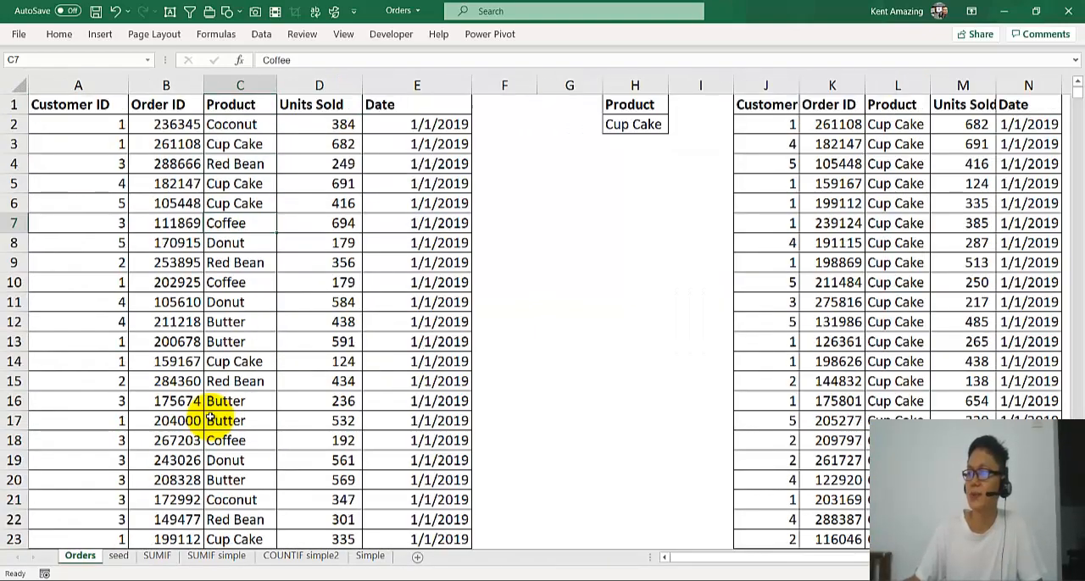
{"action": "left_click", "coordinate": [254, 144]}
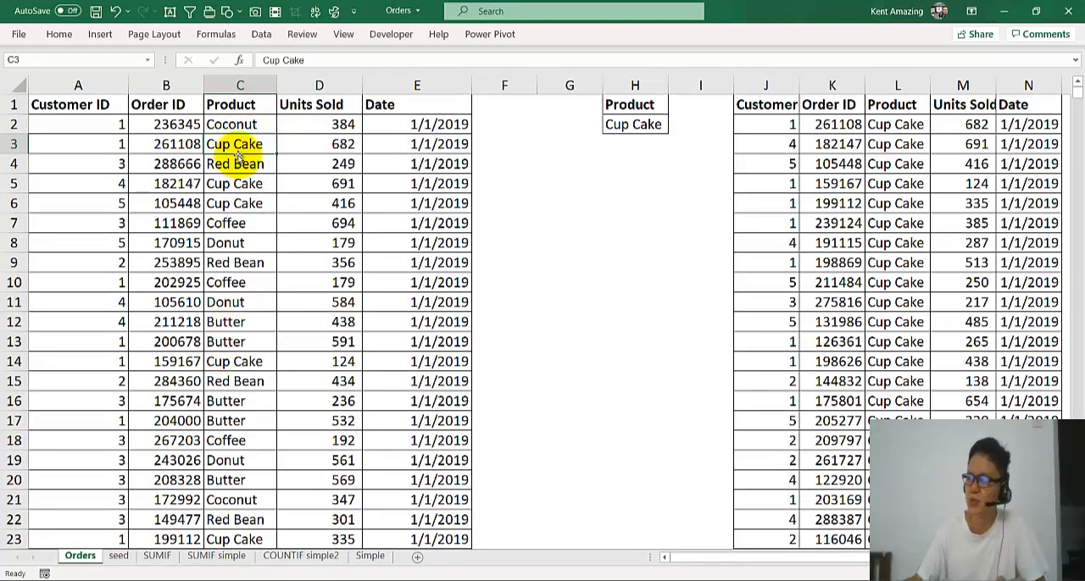
{"action": "scroll", "coordinate": [888, 183], "scroll_direction": "down", "scroll_amount": 1}
{"action": "left_click", "coordinate": [890, 181]}
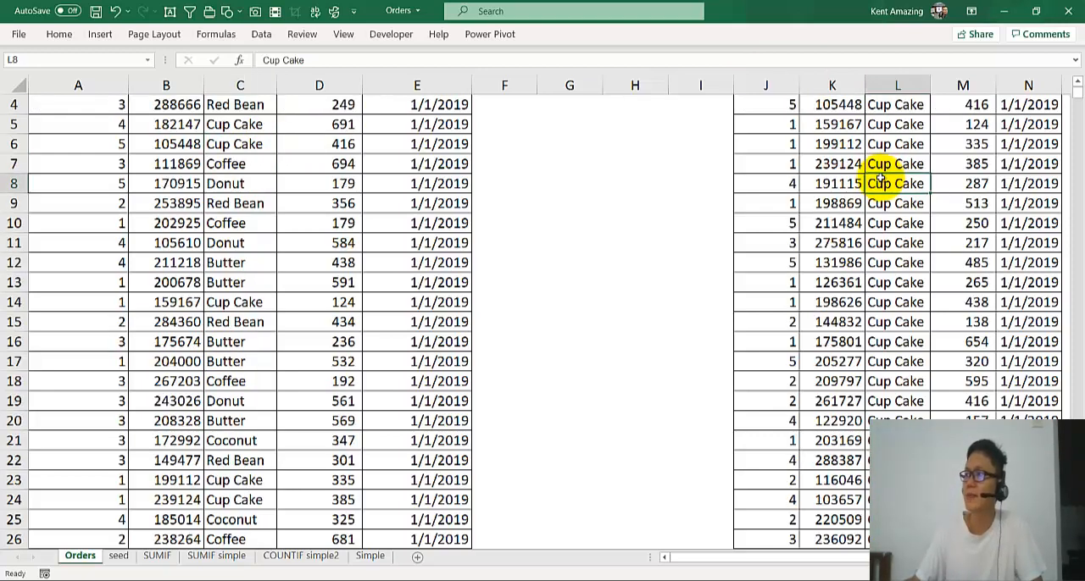
{"action": "scroll", "coordinate": [824, 171], "scroll_direction": "down", "scroll_amount": 1}
{"action": "scroll", "coordinate": [778, 203], "scroll_direction": "up", "scroll_amount": 1}
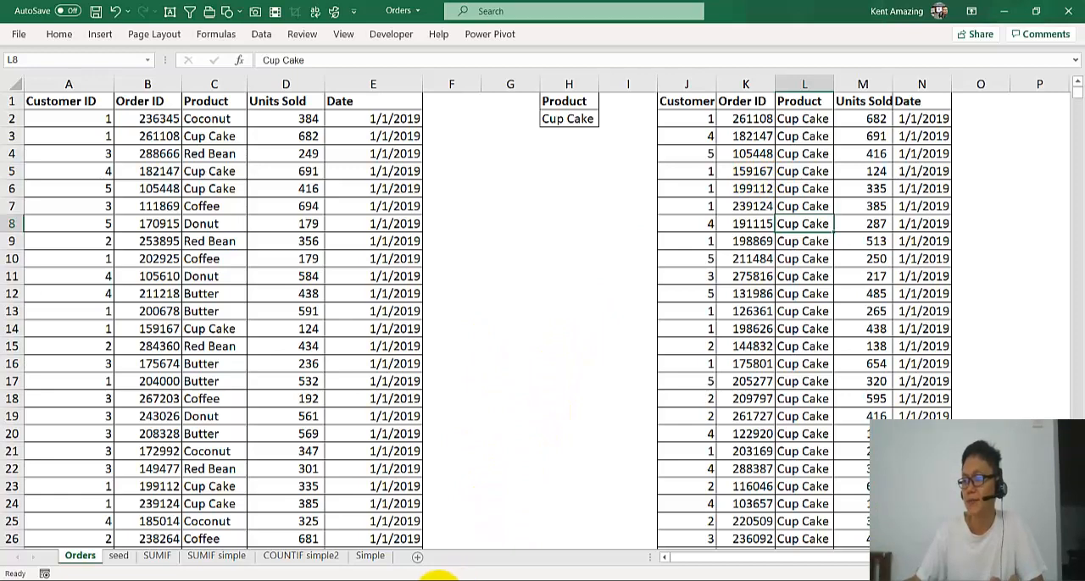
Switch to PowerPoint to view the FILTER slide illustrating the condition on the orders.
{"action": "mouse_move", "coordinate": [438, 579]}
{"action": "left_click", "coordinate": [495, 540]}
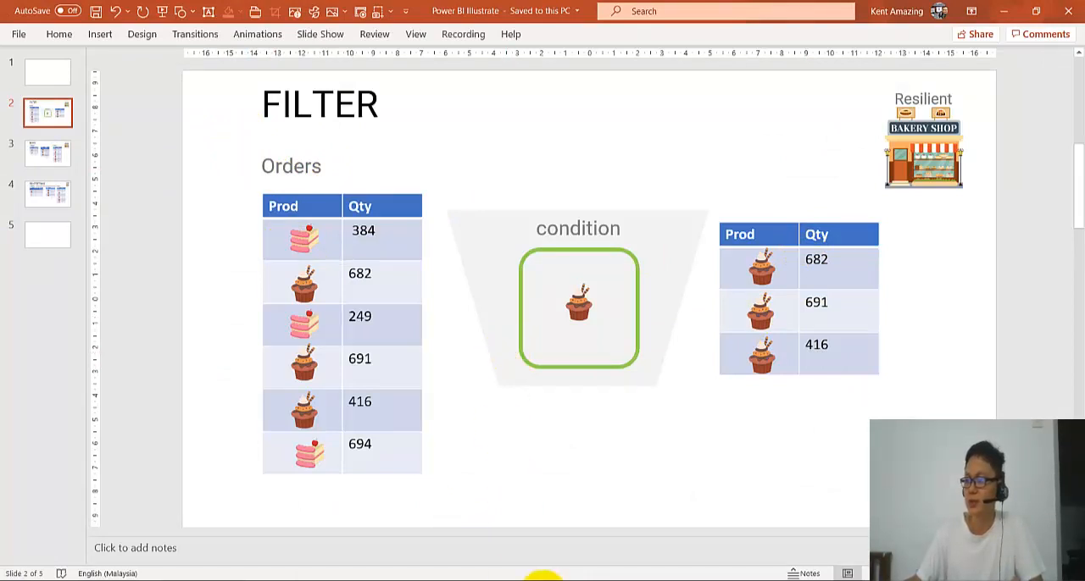
Switch to Power BI Desktop and delete the Cupcake Only table from the model.
{"action": "mouse_move", "coordinate": [539, 574]}
{"action": "left_click", "coordinate": [544, 525]}
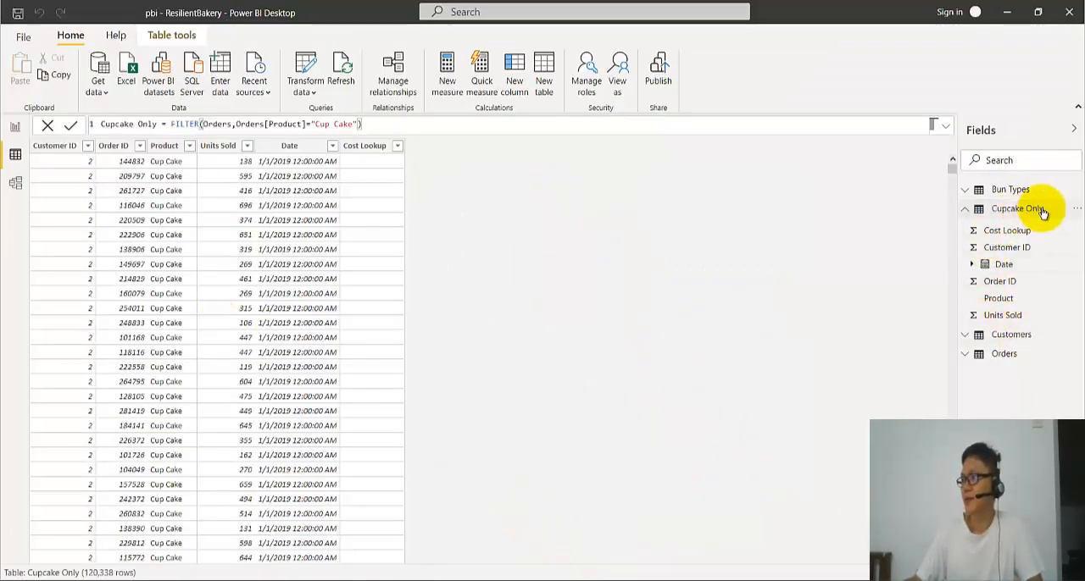
{"action": "left_click", "coordinate": [1077, 209]}
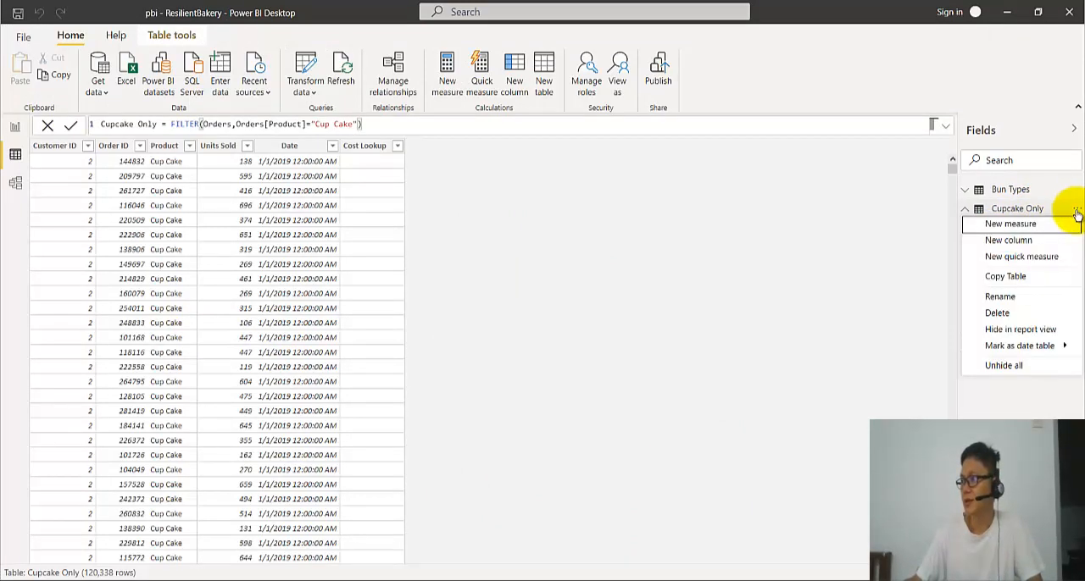
{"action": "left_click", "coordinate": [1050, 315]}
{"action": "left_click", "coordinate": [608, 319]}
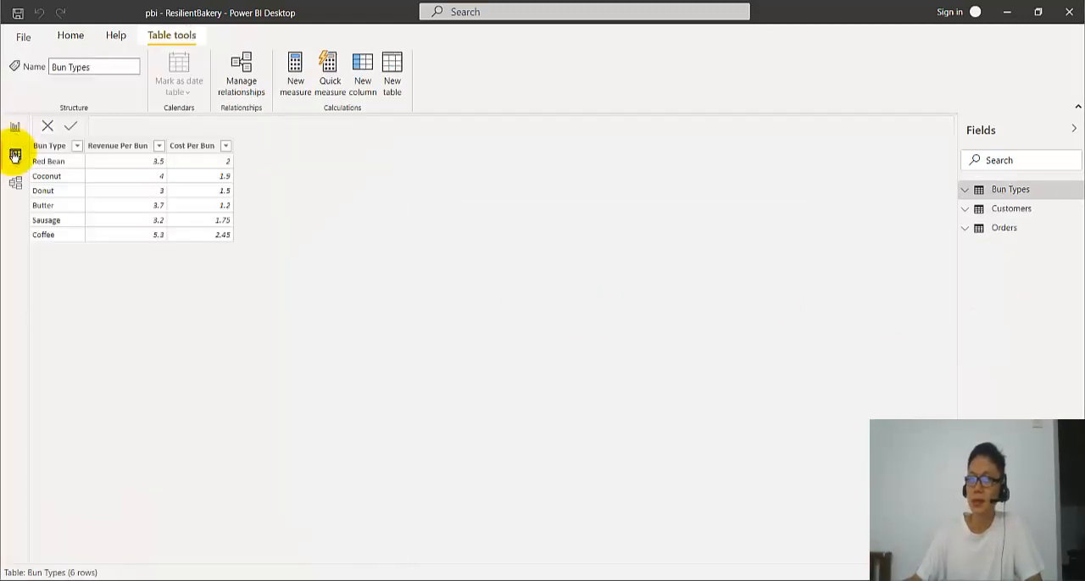
Start a new calculated table named CupCake Only from the report view.
{"action": "left_click", "coordinate": [16, 128]}
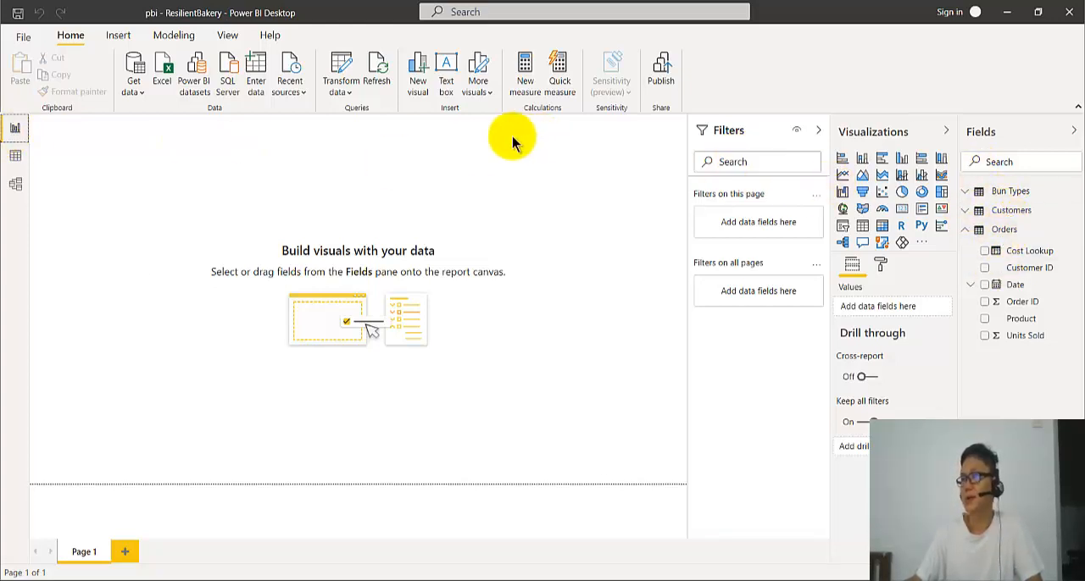
{"action": "left_click", "coordinate": [971, 230]}
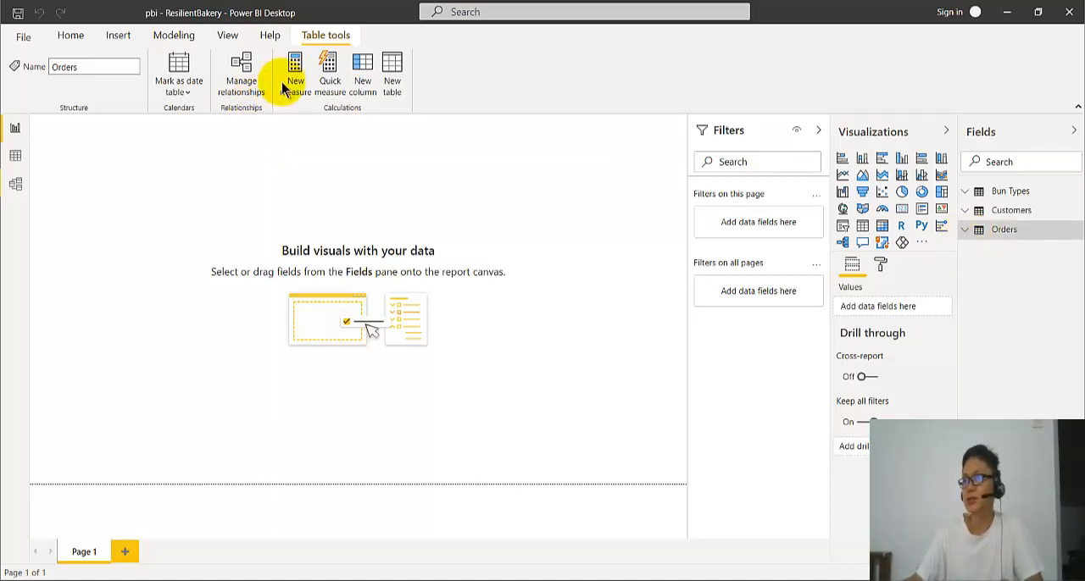
{"action": "left_click", "coordinate": [393, 81]}
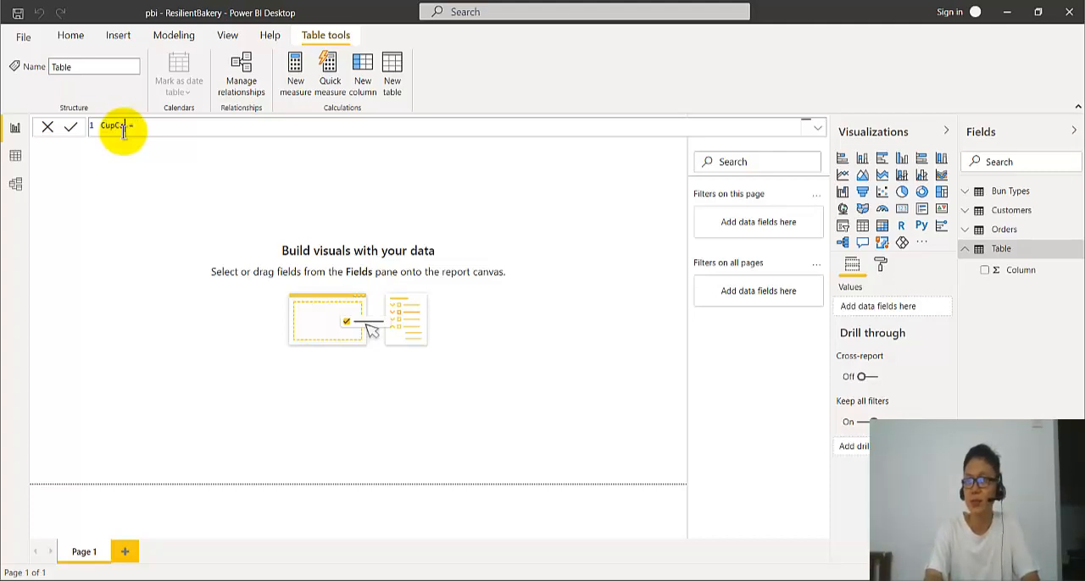
{"action": "type", "text": "CupCake Only = "}
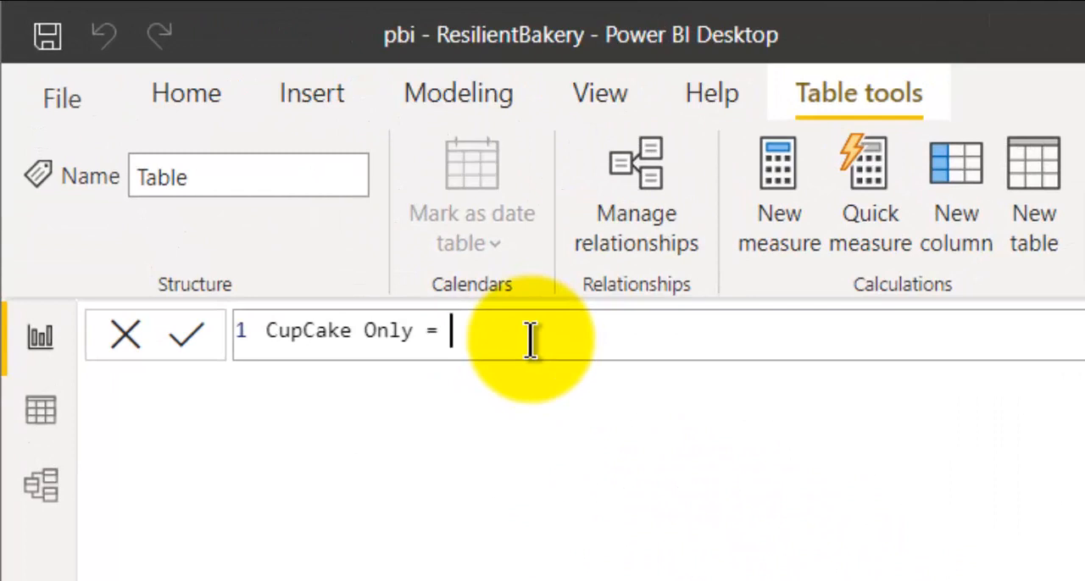
{"action": "type", "text": "FILTER("}
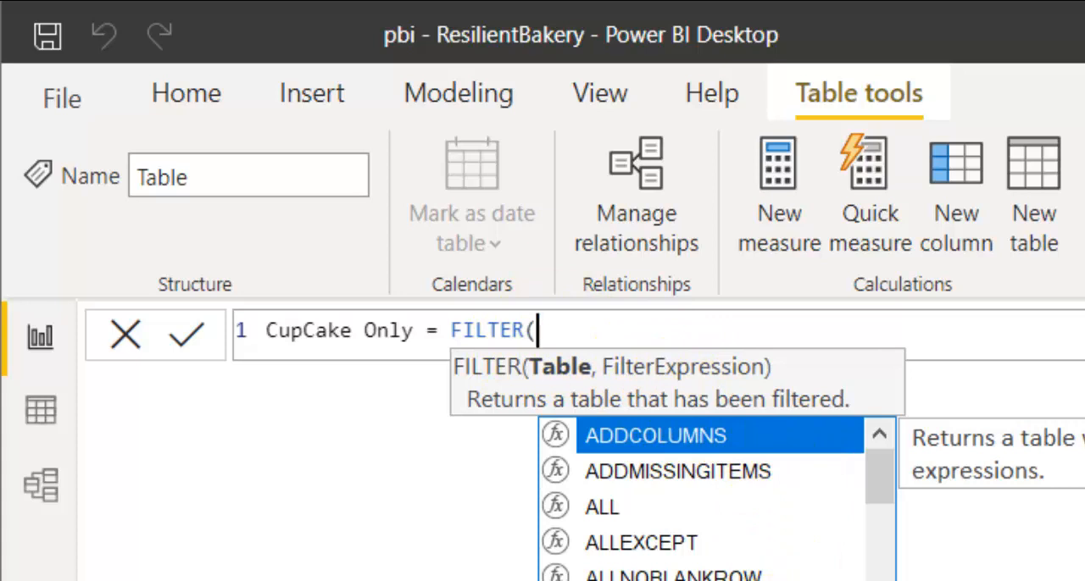
Define the CupCake Only table with the expression FILTER(Orders,Orders[Product]="Cup Cake").
{"action": "type", "text": "Orders,"}
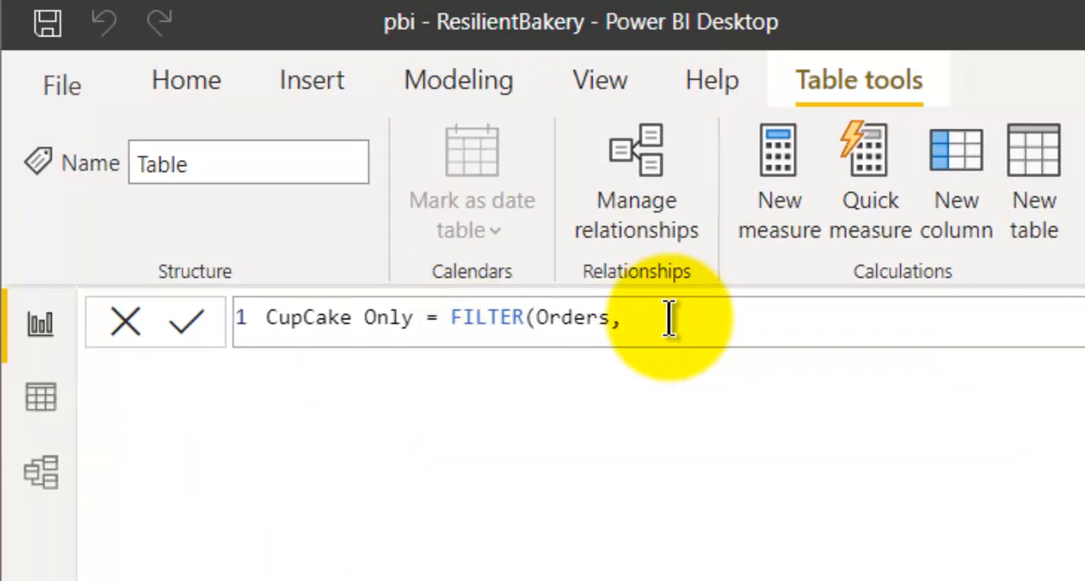
{"action": "type", "text": "rde"}
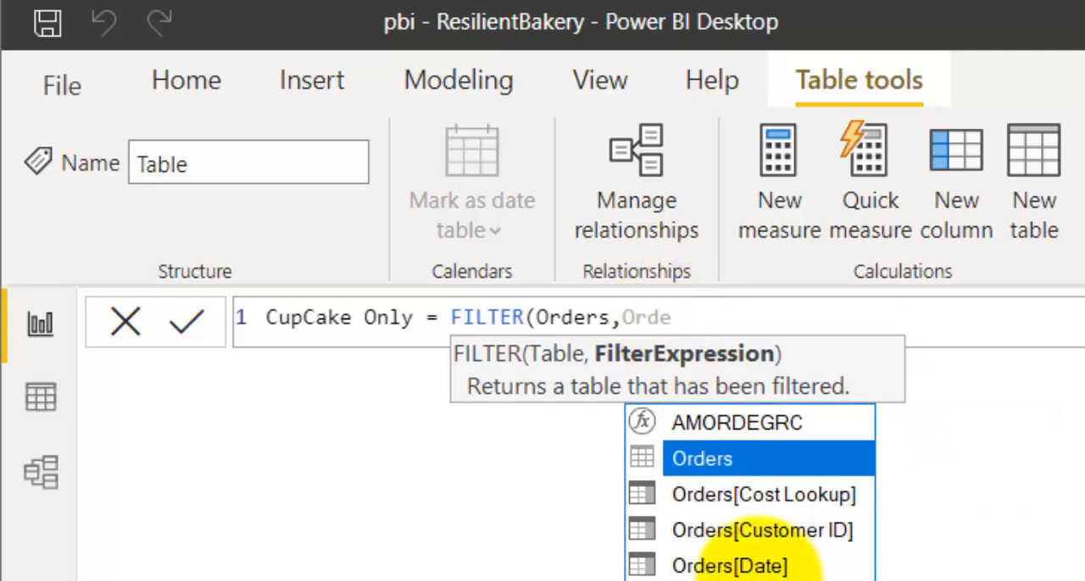
{"action": "left_click", "coordinate": [754, 579]}
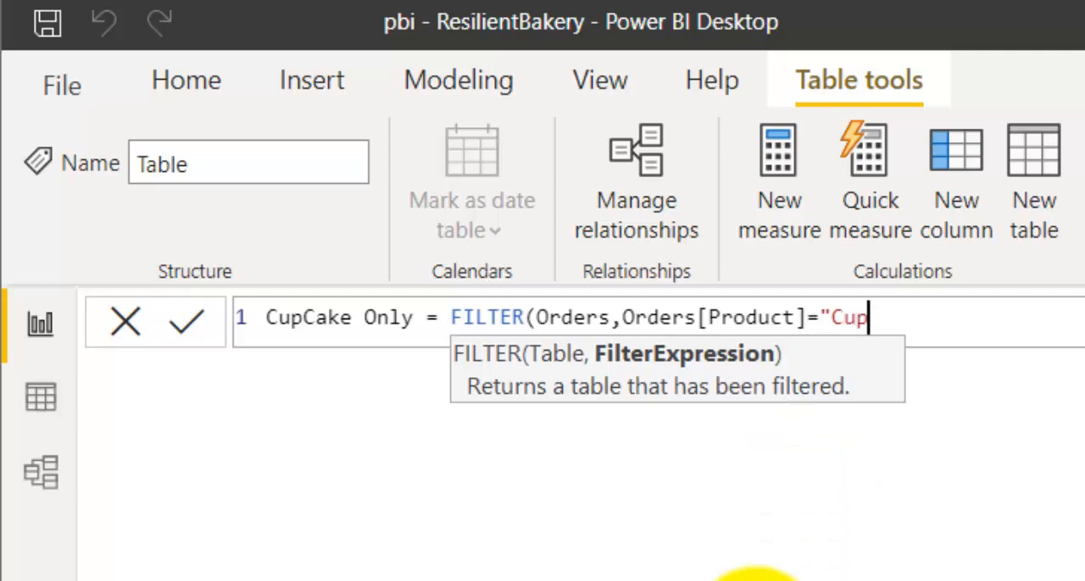
{"action": "type", "text": "=\"Cup Cake\""}
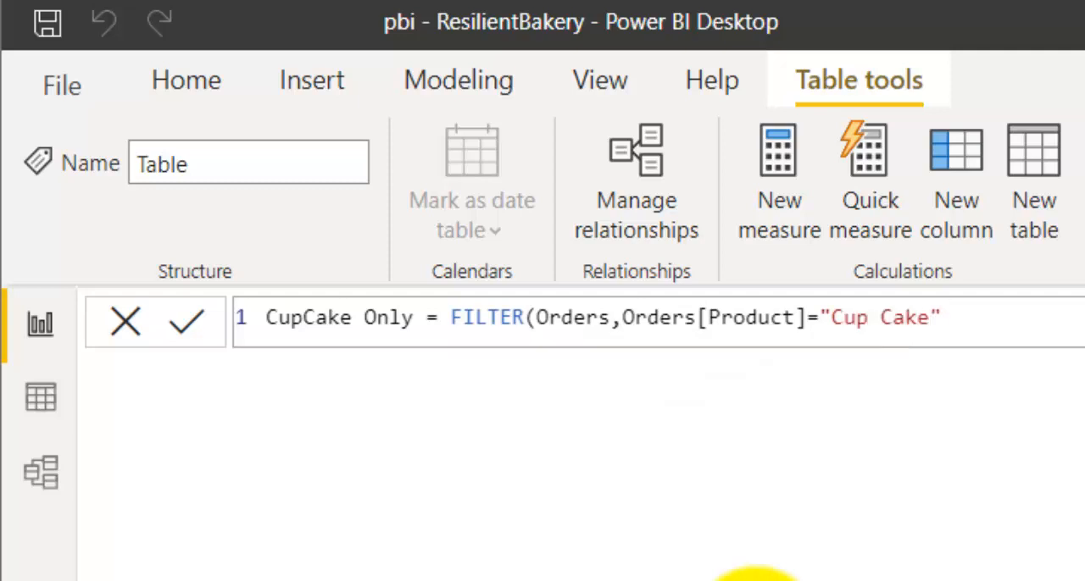
{"action": "type", "text": ")"}
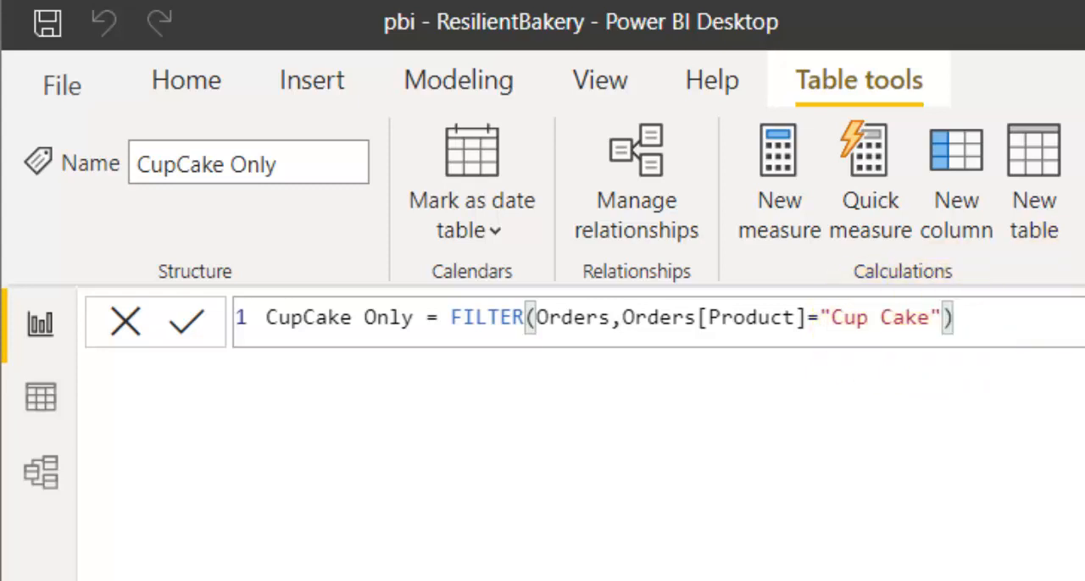
Compare the data rows of Orders and CupCake Only, and check which Product values the CupCake Only table contains.
{"action": "left_click", "coordinate": [53, 415]}
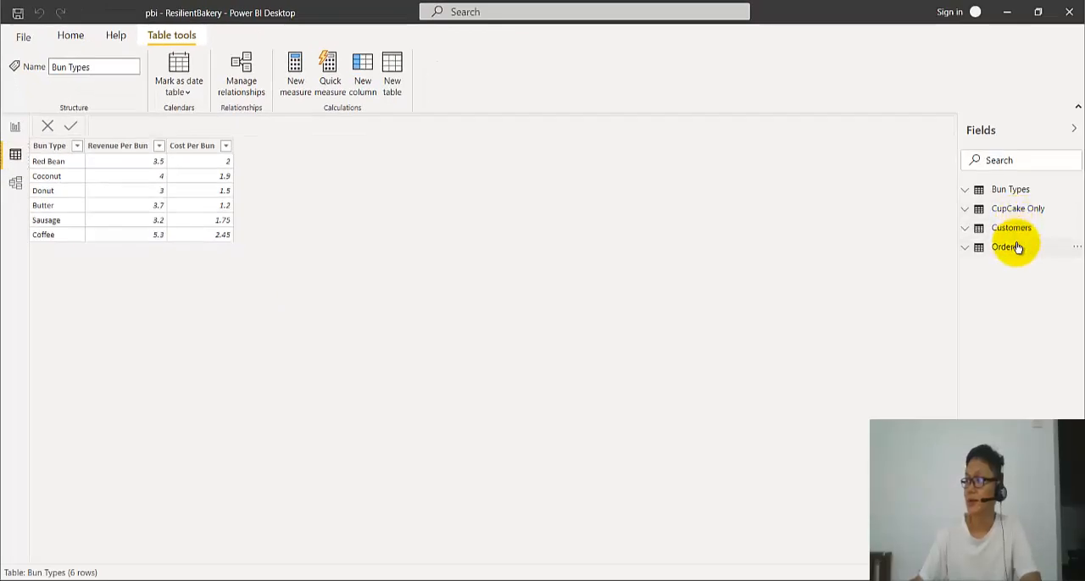
{"action": "left_click", "coordinate": [1015, 246]}
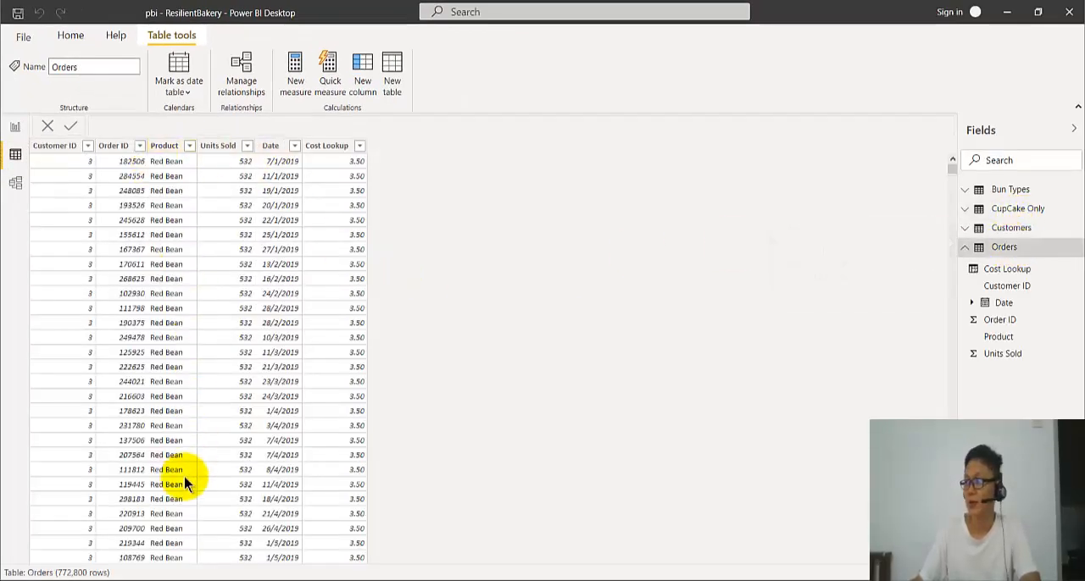
{"action": "left_click", "coordinate": [1014, 209]}
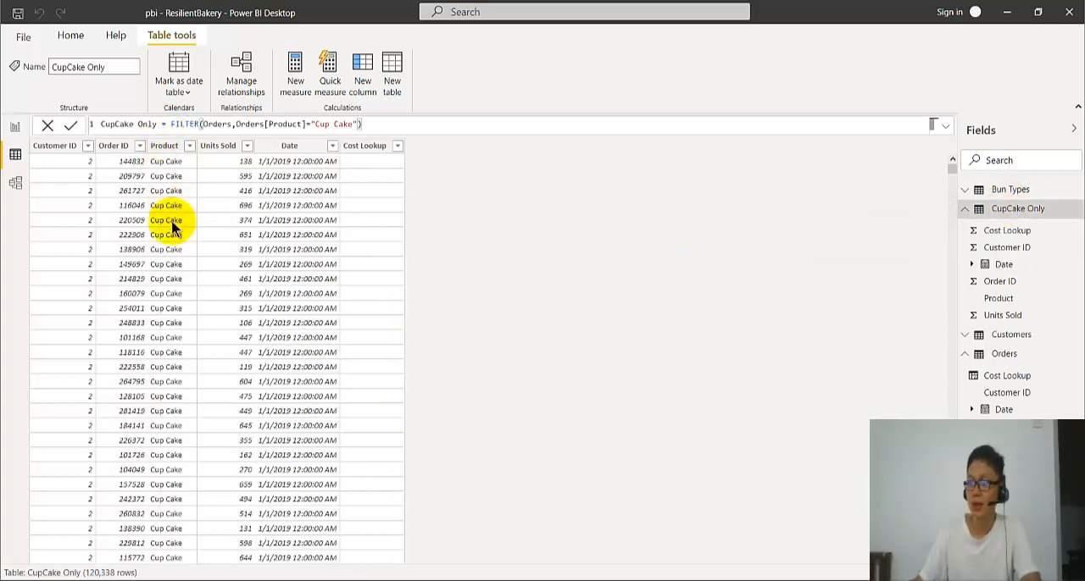
{"action": "left_click", "coordinate": [189, 146]}
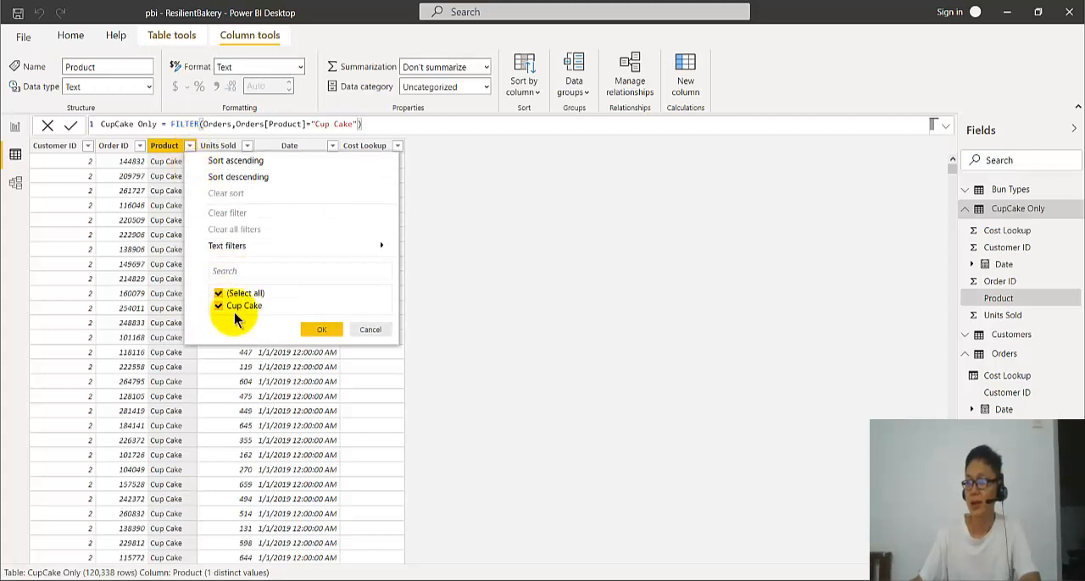
{"action": "left_click", "coordinate": [373, 331]}
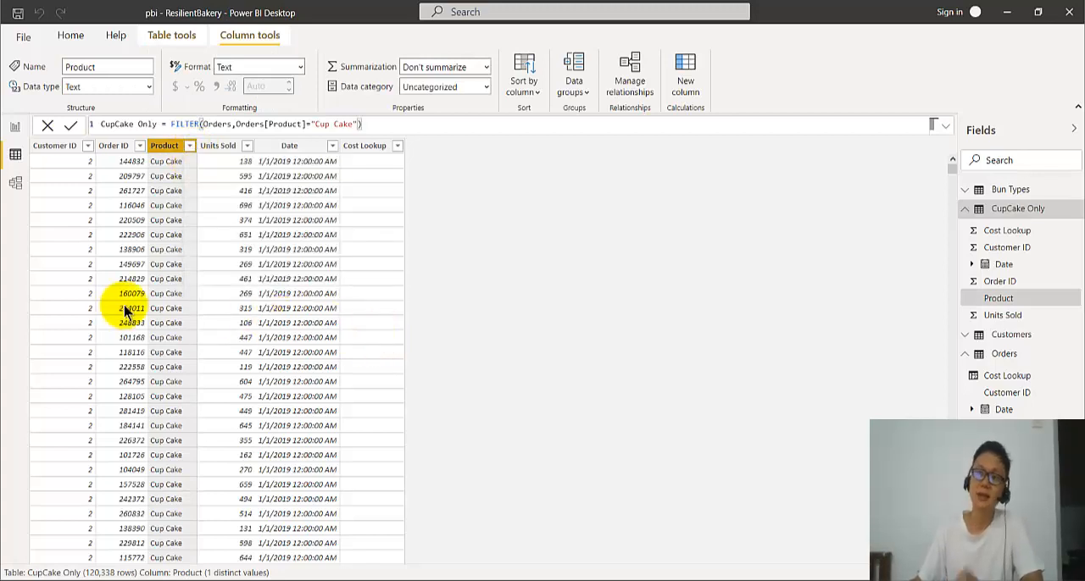
Return to the report view and switch to the Power BI Illustrate presentation in PowerPoint to view the FILTER slide.
{"action": "left_click", "coordinate": [15, 127]}
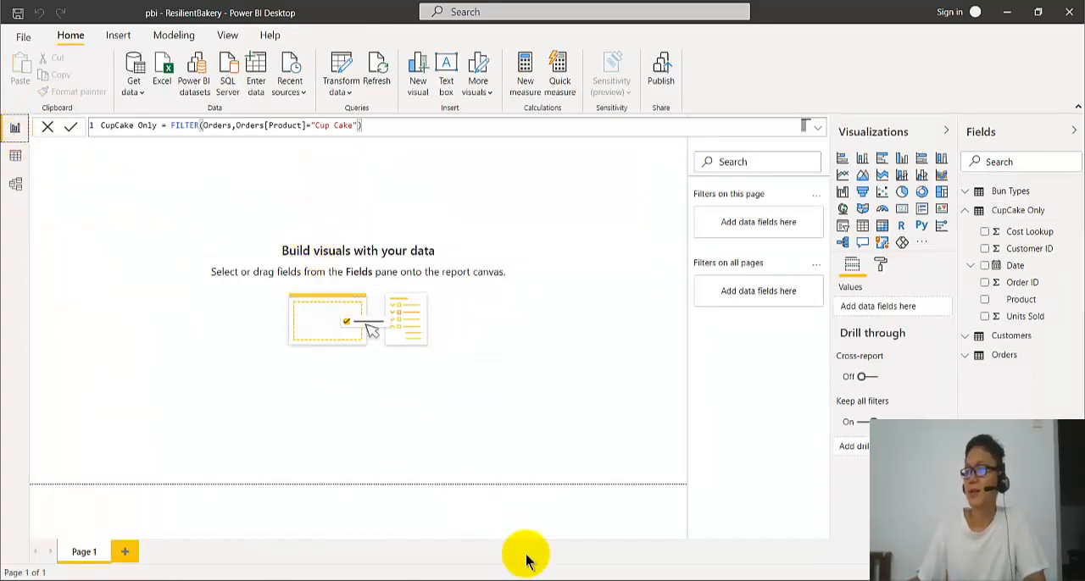
{"action": "mouse_move", "coordinate": [437, 580]}
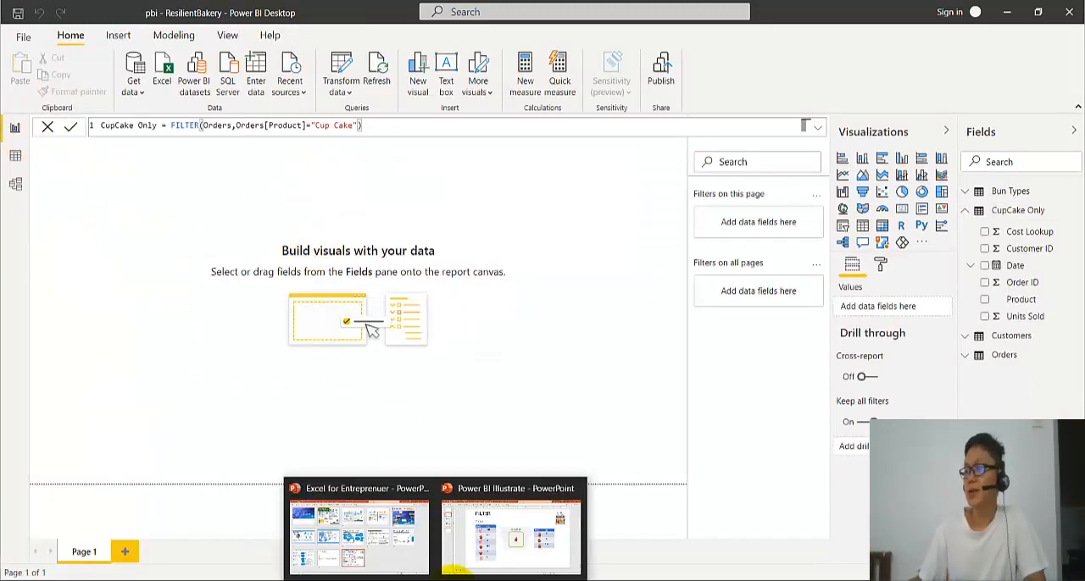
{"action": "left_click", "coordinate": [491, 545]}
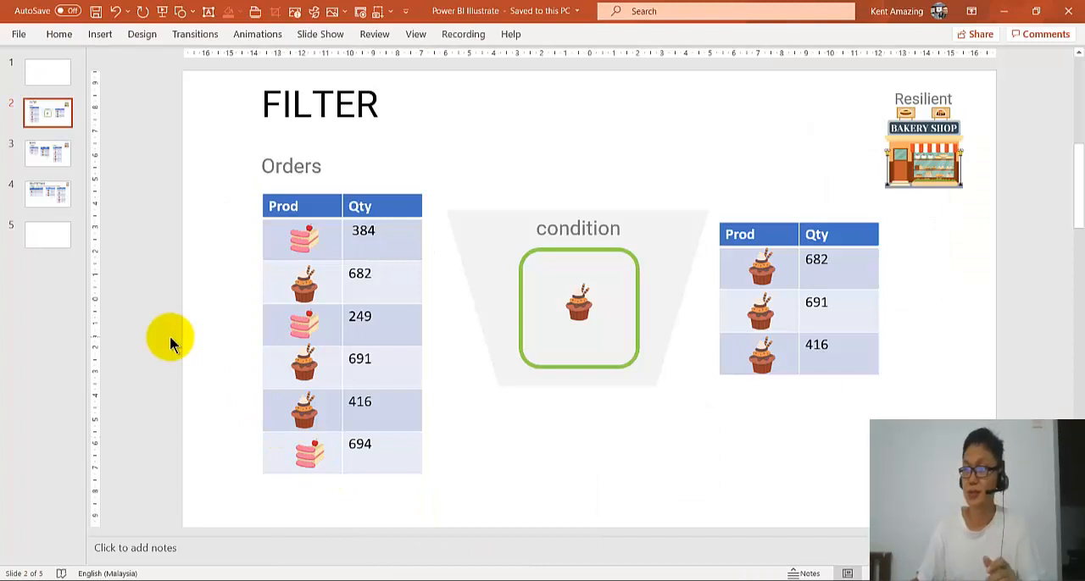